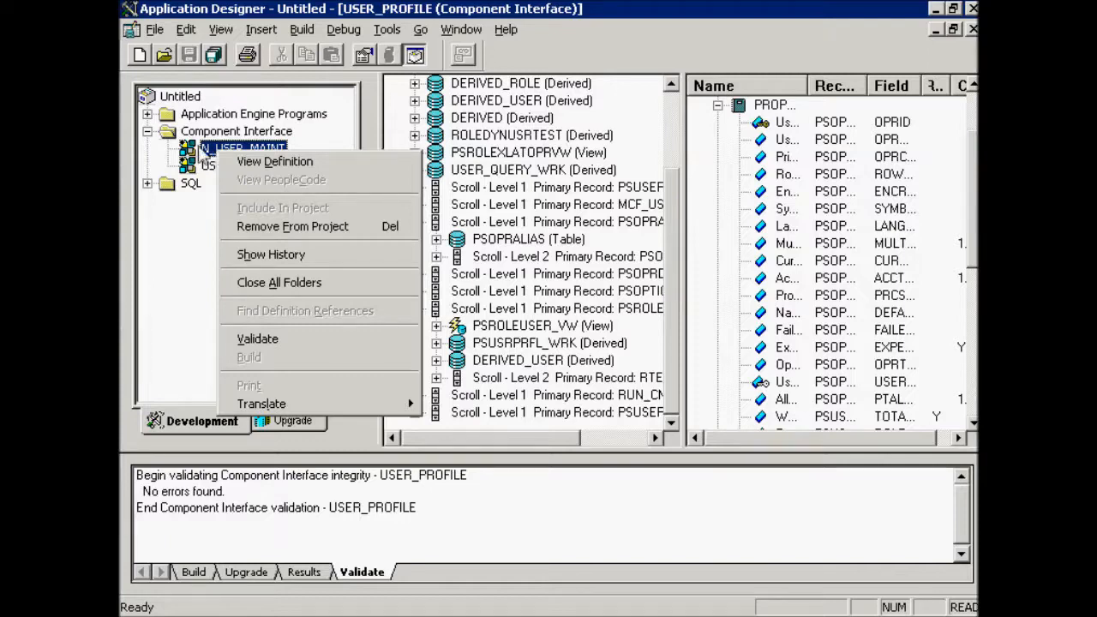
# Open the definition of the N_USER_MAINT component interface and bring up its testing command.
pyautogui.press('Escape')
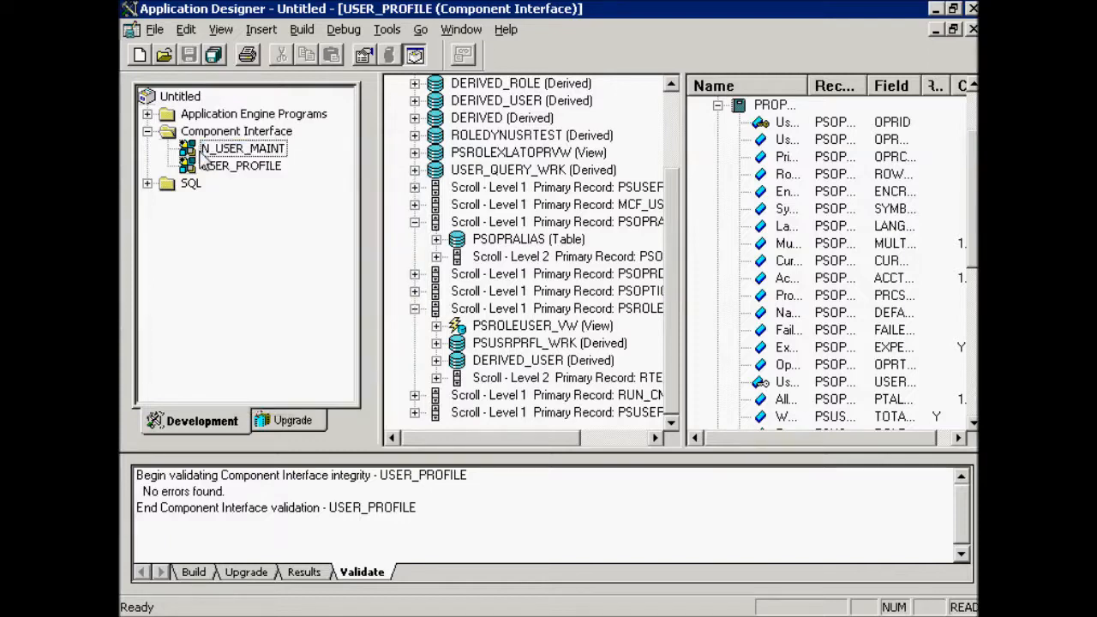
pyautogui.doubleClick(202, 151)
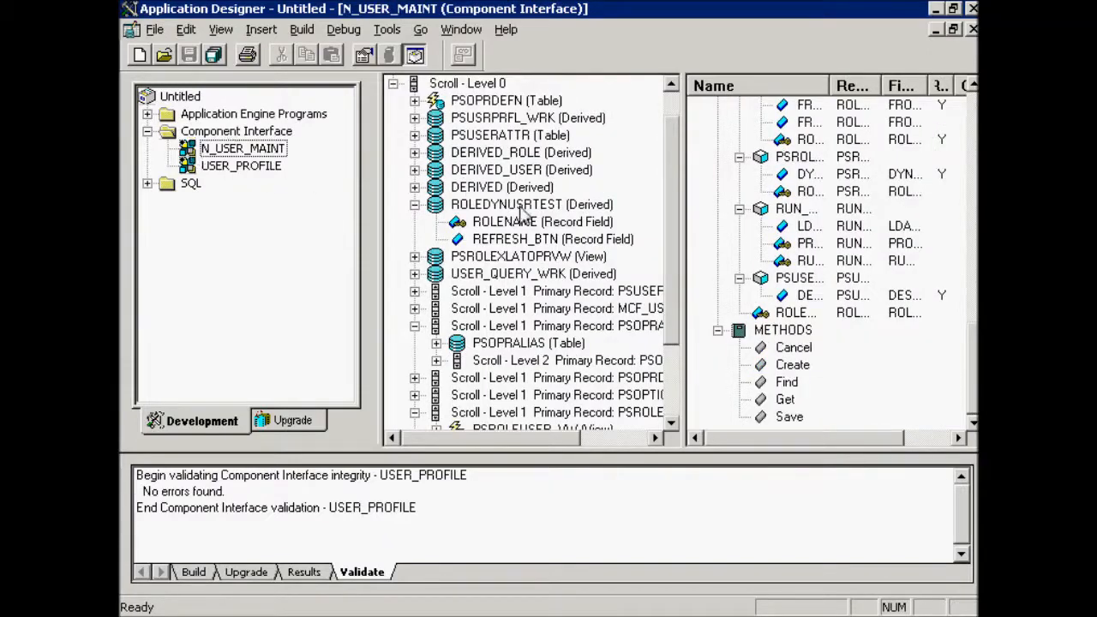
pyautogui.click(387, 29)
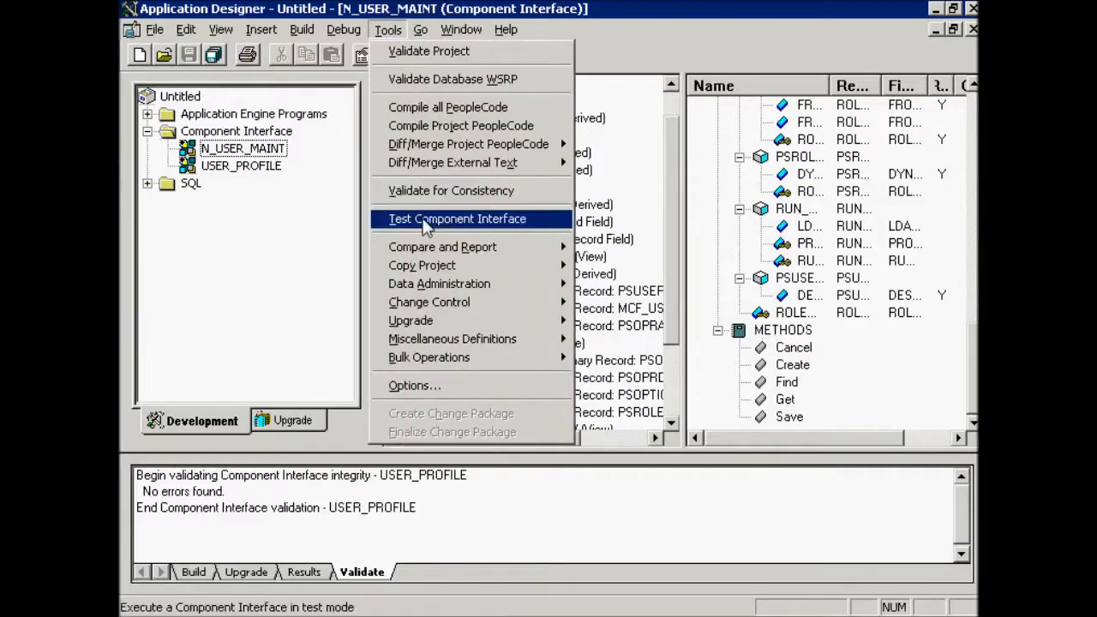
pyautogui.click(659, 235)
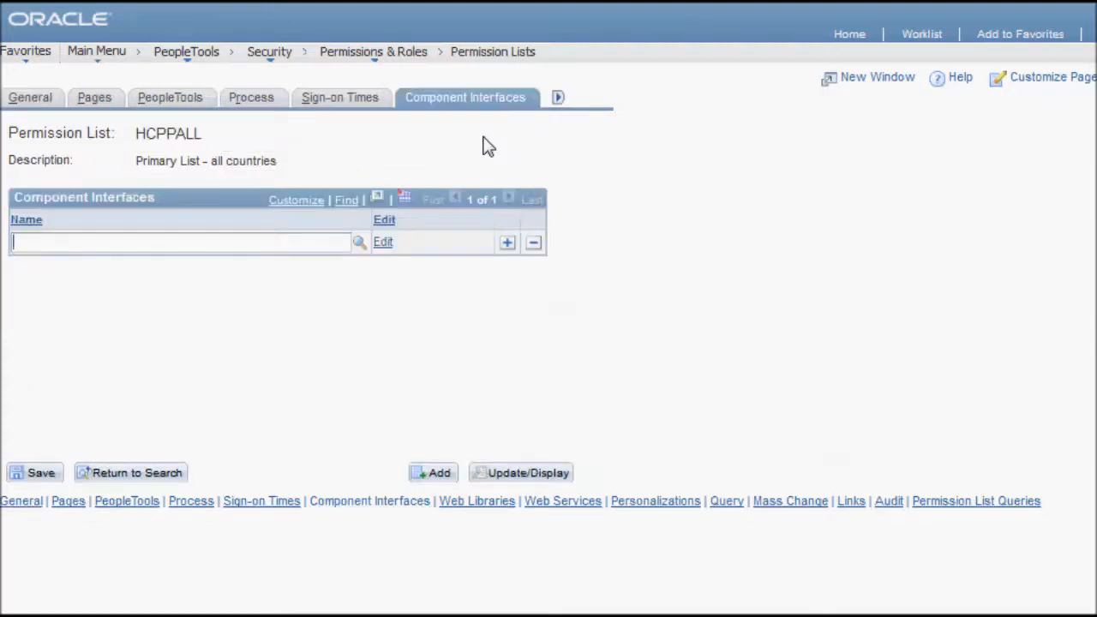
# In the HCPPALL permission list in PeopleSoft, look up names beginning with N_USER and add the N_USER_MAINT component interface.
pyautogui.click(359, 245)
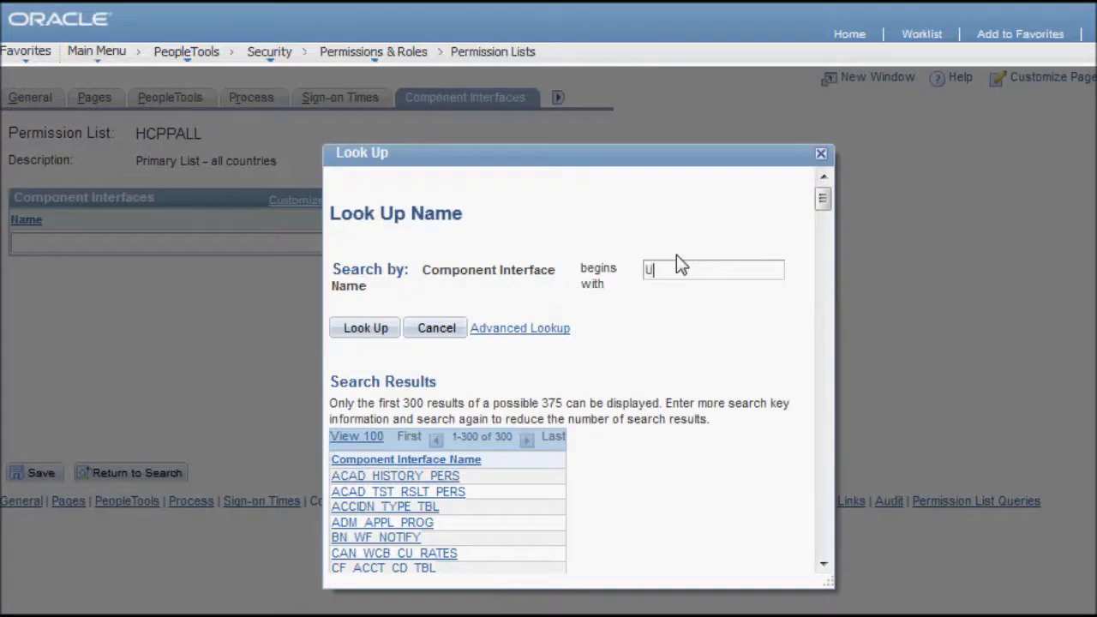
pyautogui.write('N_USER')
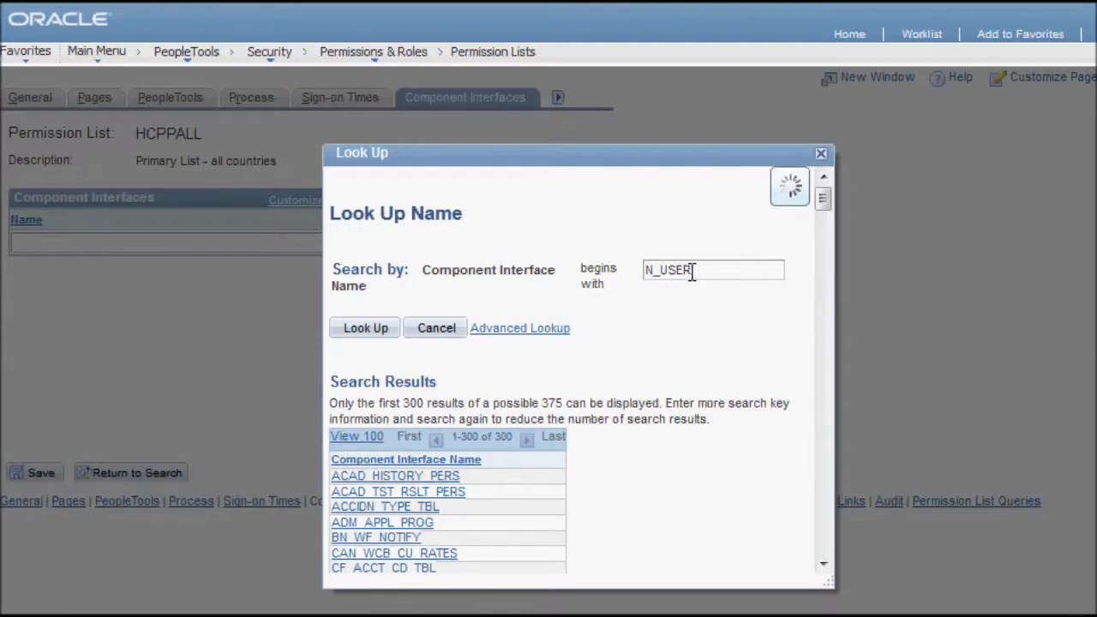
pyautogui.click(378, 334)
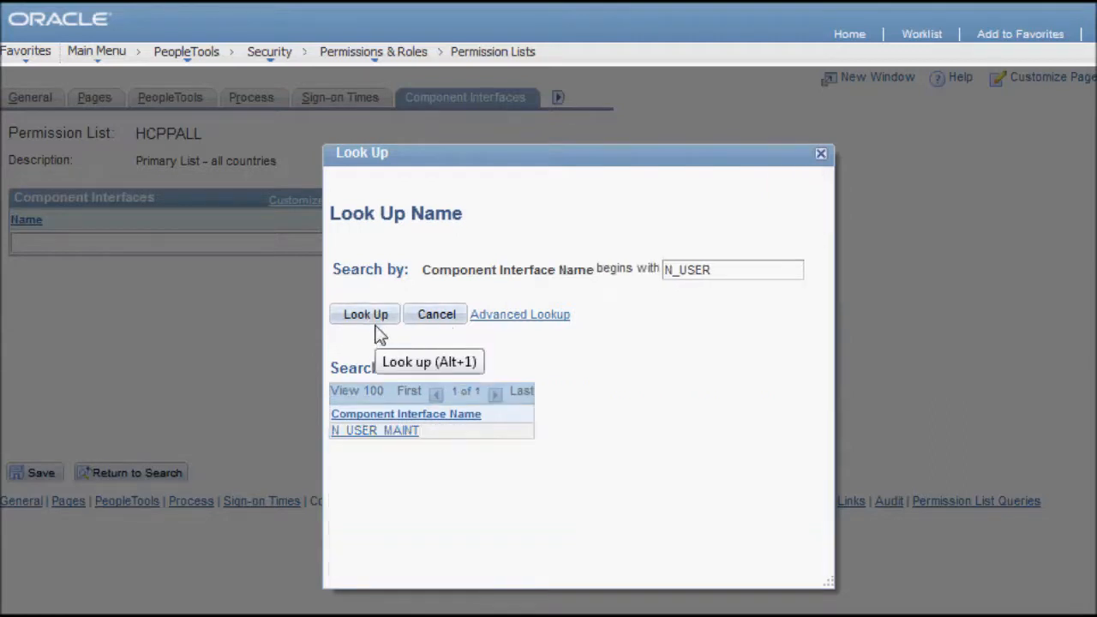
pyautogui.click(375, 432)
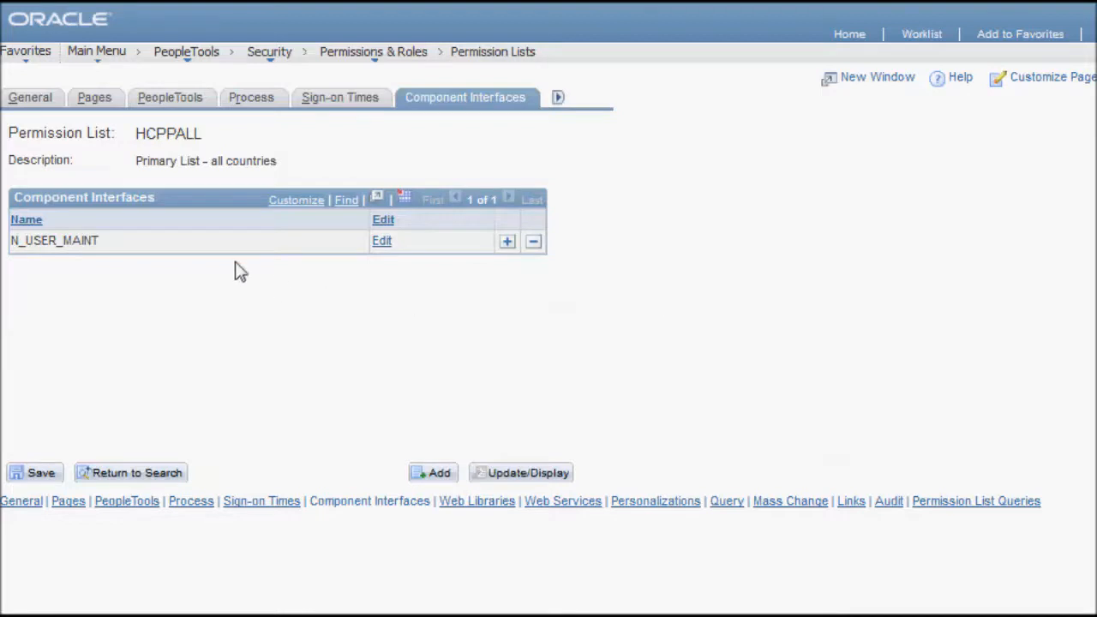
# Edit the N_USER_MAINT permissions and grant Full Access to all of its methods.
pyautogui.click(378, 246)
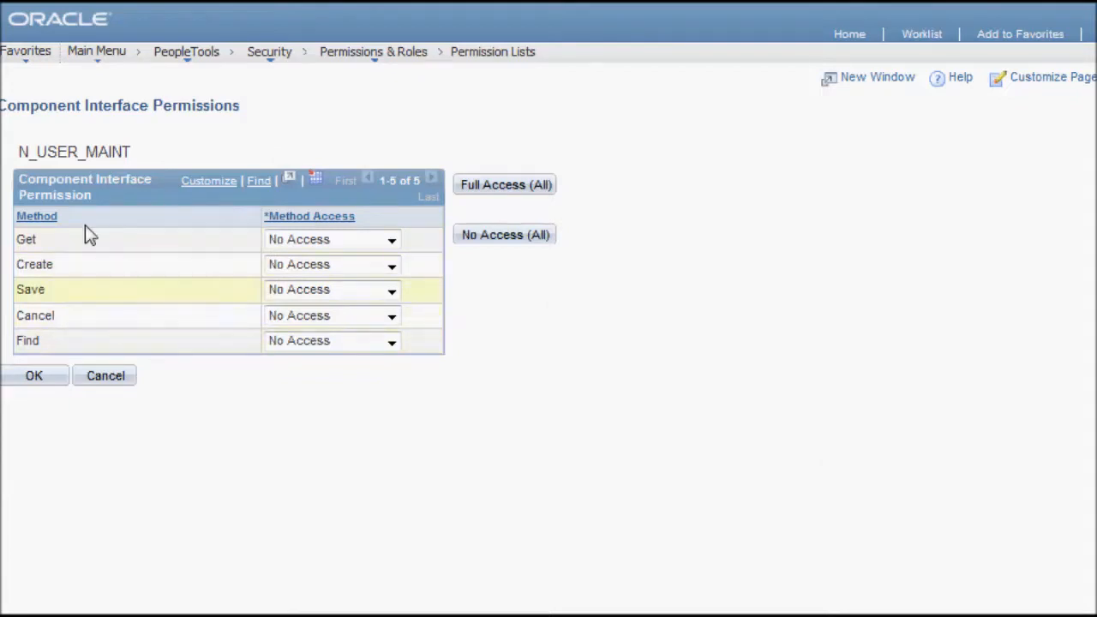
pyautogui.click(390, 242)
pyautogui.click(348, 257)
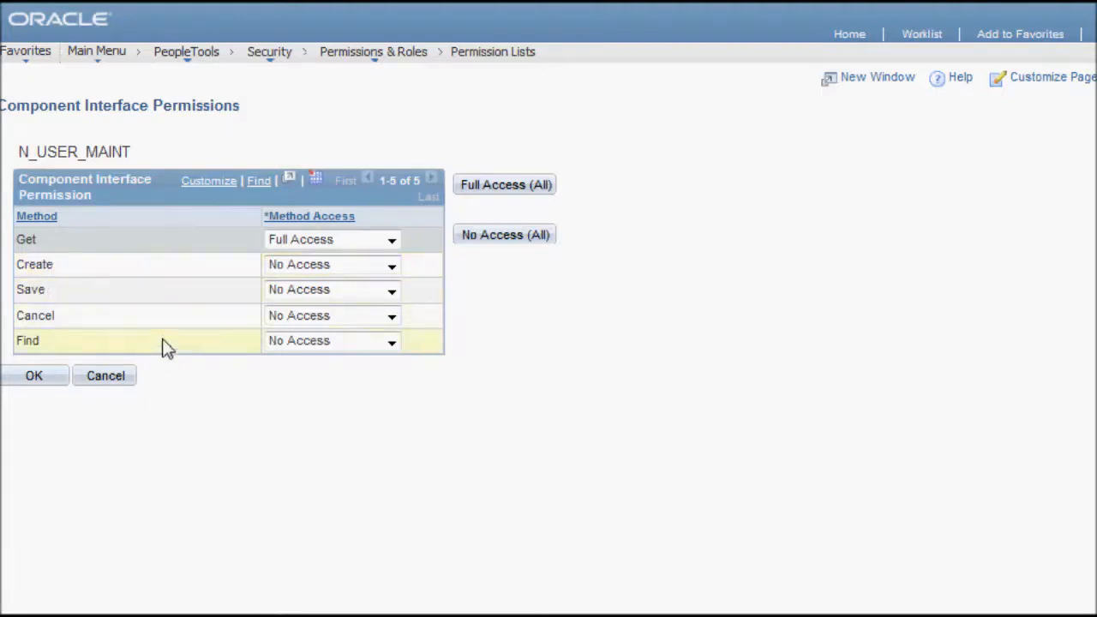
pyautogui.click(497, 196)
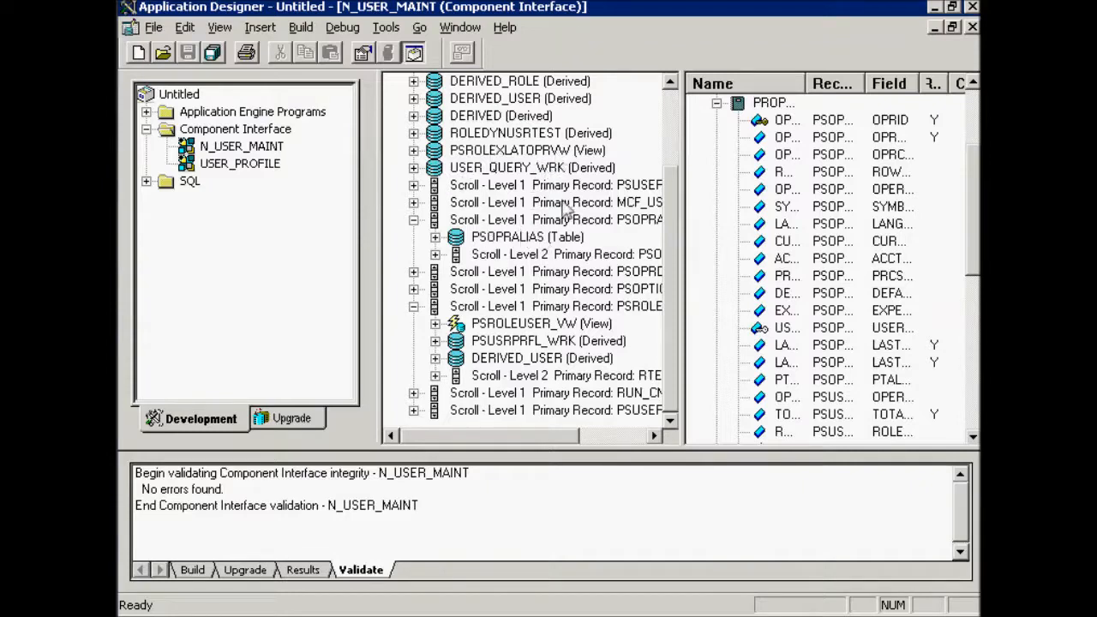
# In Application Designer, start the Component Interface Tester for N_USER_MAINT and enable Get History Items and Edit History Items.
pyautogui.click(386, 26)
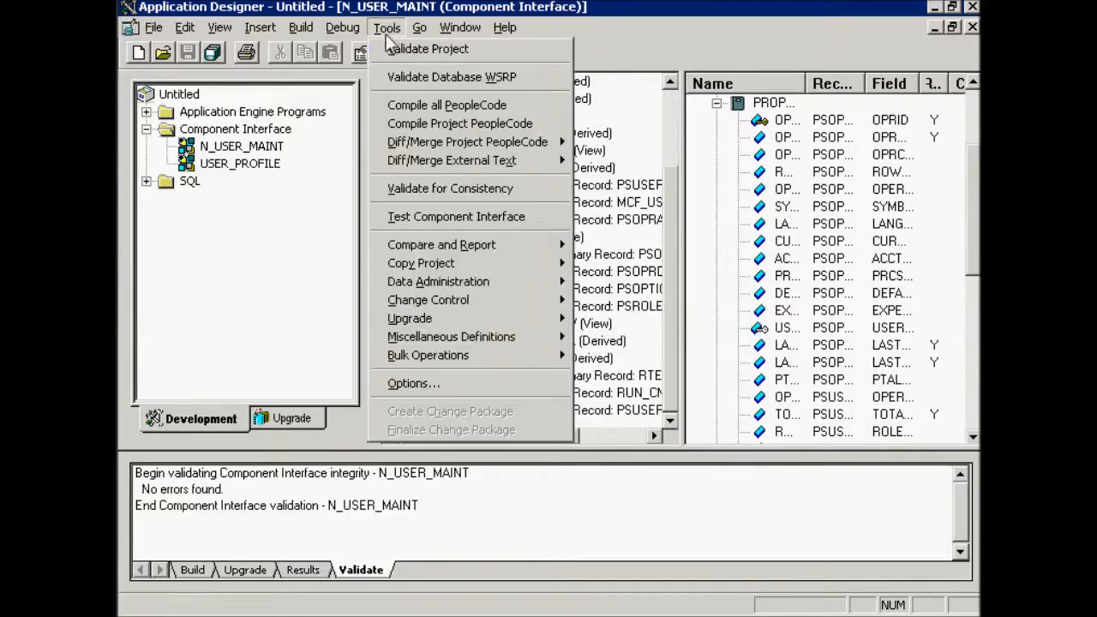
pyautogui.click(420, 217)
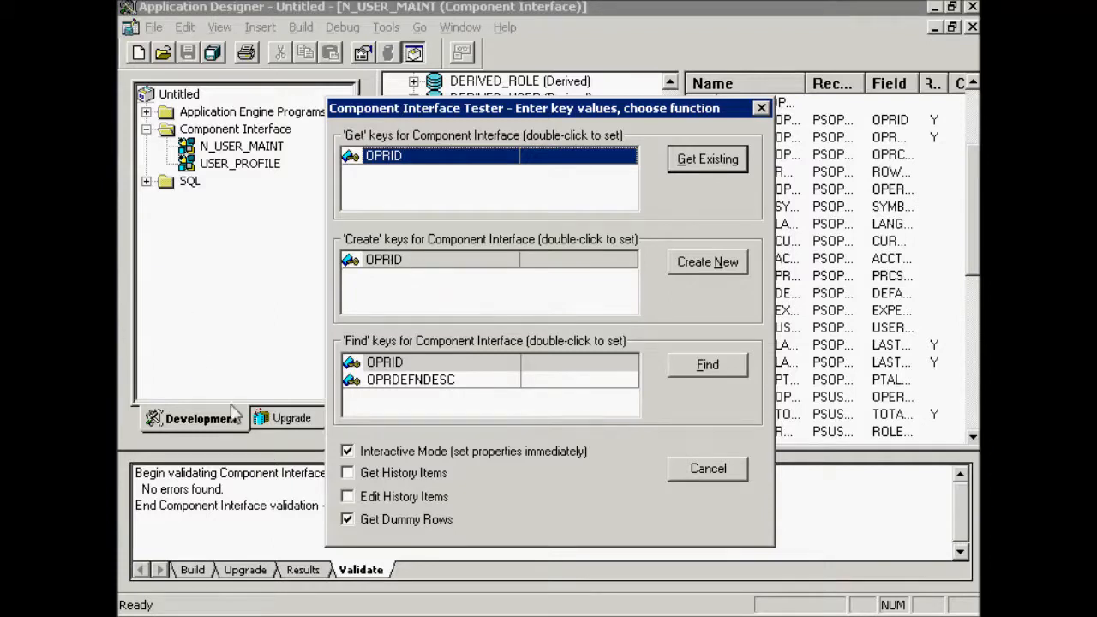
pyautogui.click(348, 475)
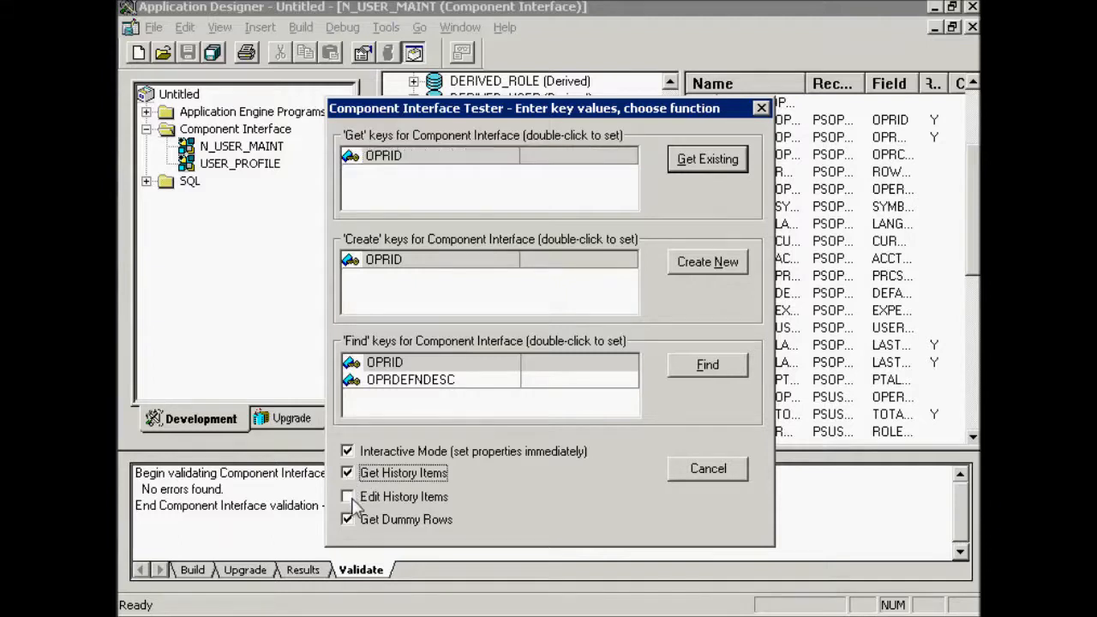
pyautogui.click(353, 504)
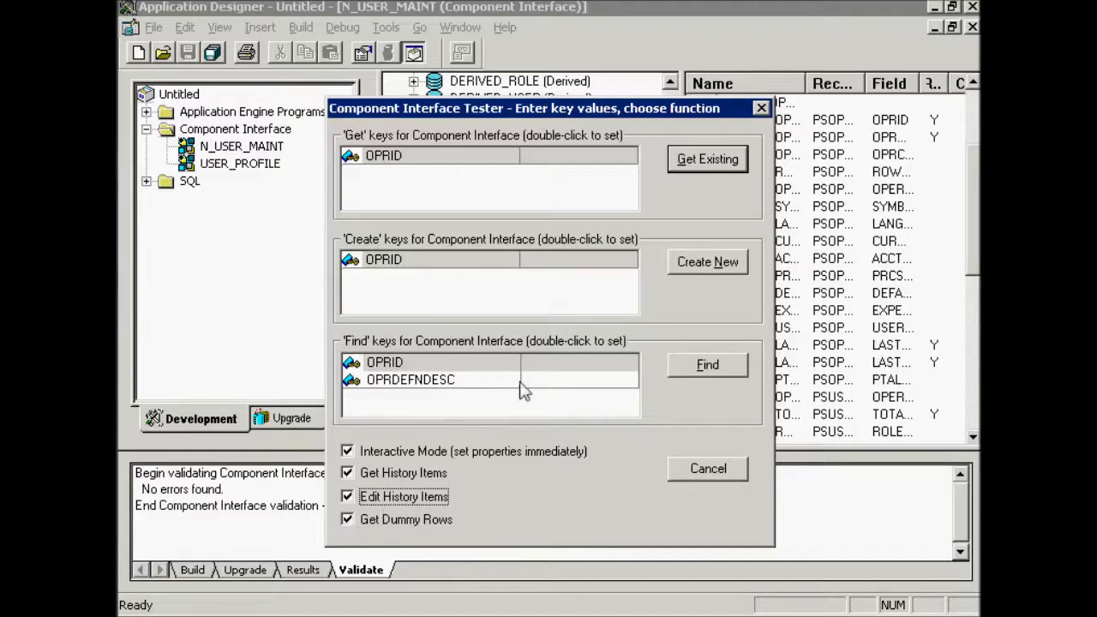
# Try to get an existing N_USER_MAINT entry with the OPRID key left blank, and dismiss the messages.
pyautogui.click(703, 160)
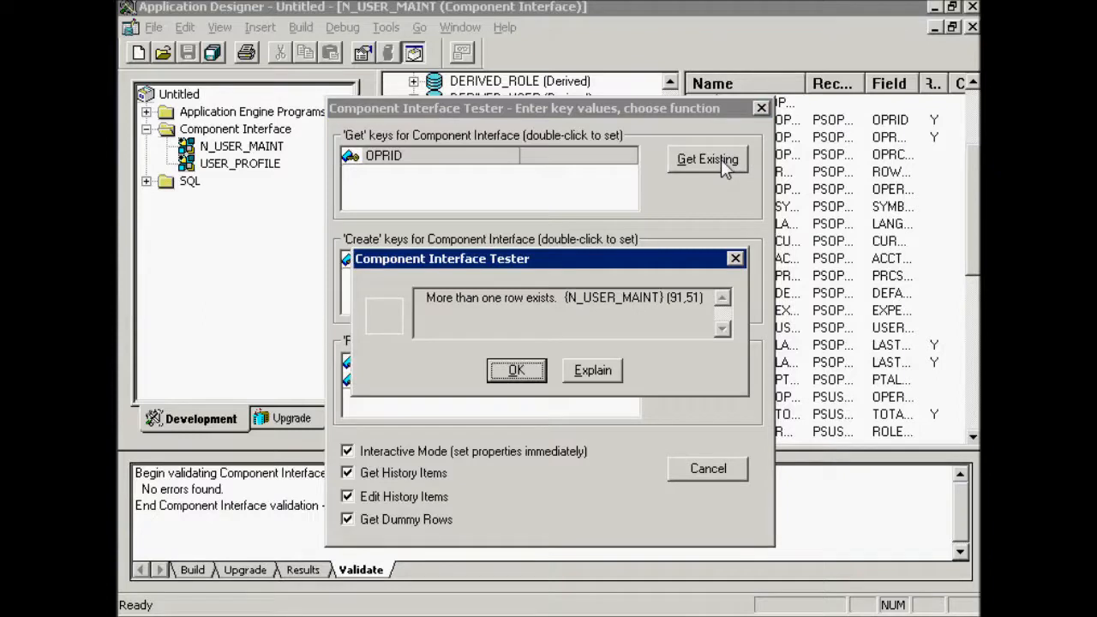
pyautogui.click(518, 371)
pyautogui.click(518, 371)
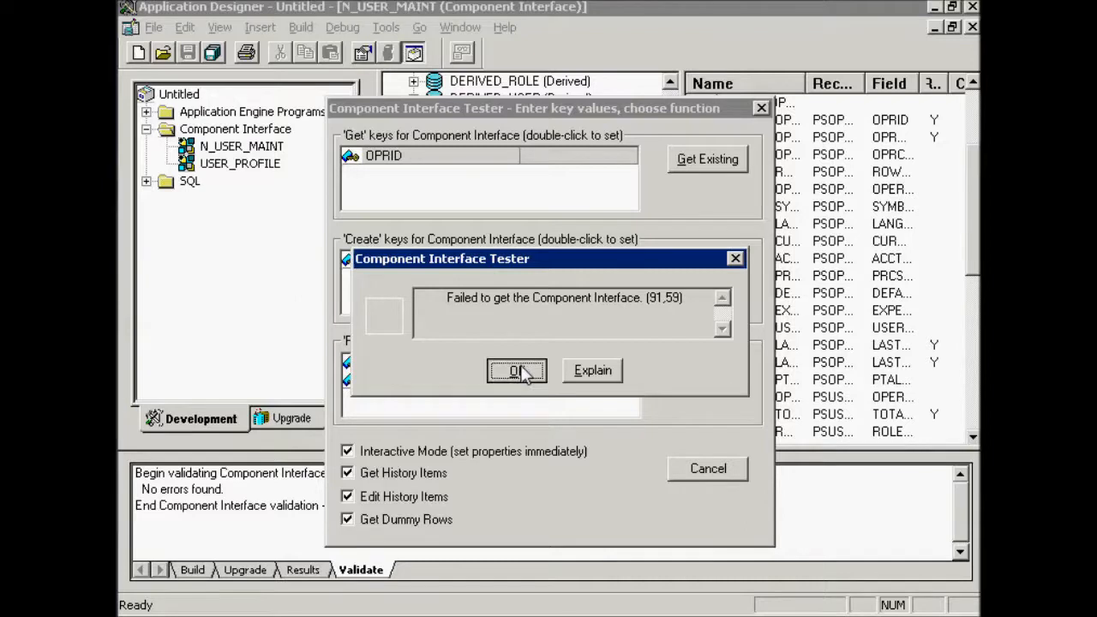
# Get the existing entry with OPRID PS, review its property values, and close the live component view.
pyautogui.doubleClick(553, 165)
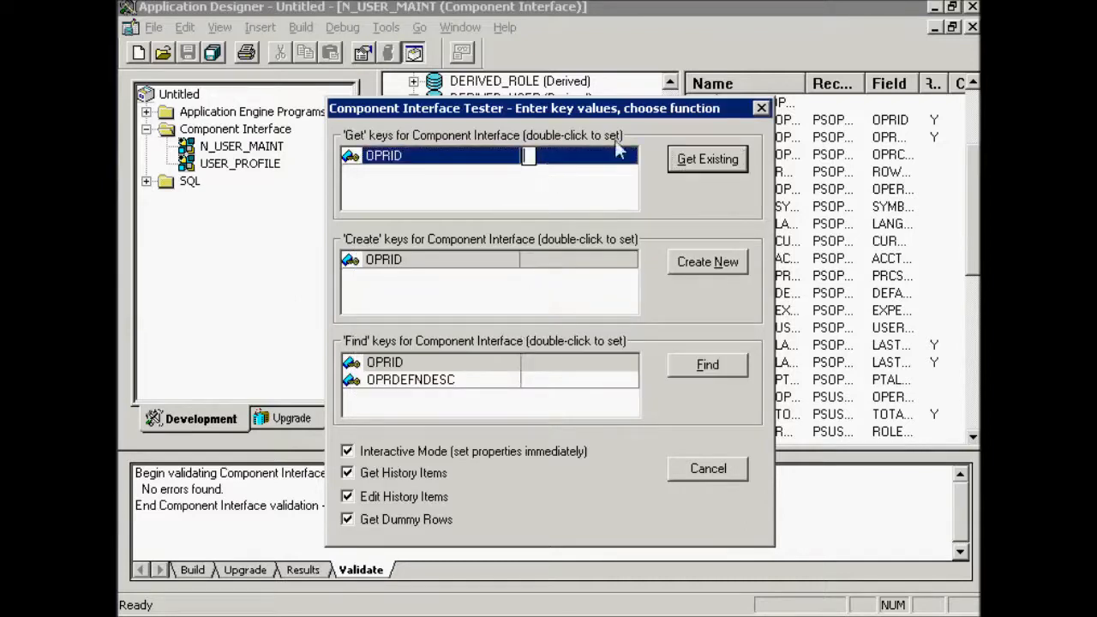
pyautogui.write('PS')
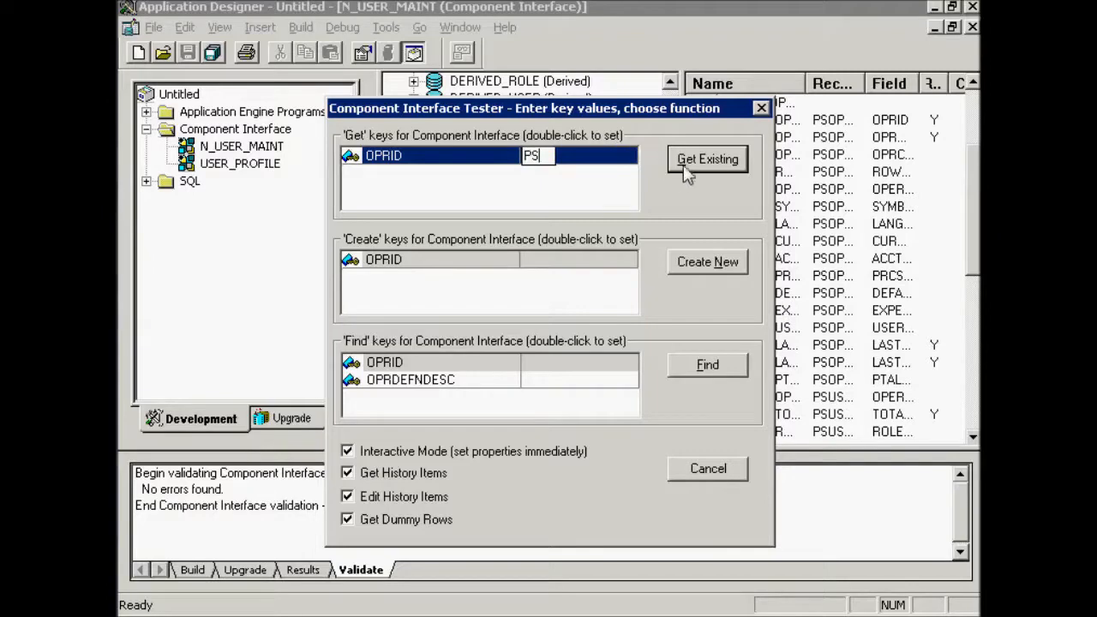
pyautogui.click(689, 171)
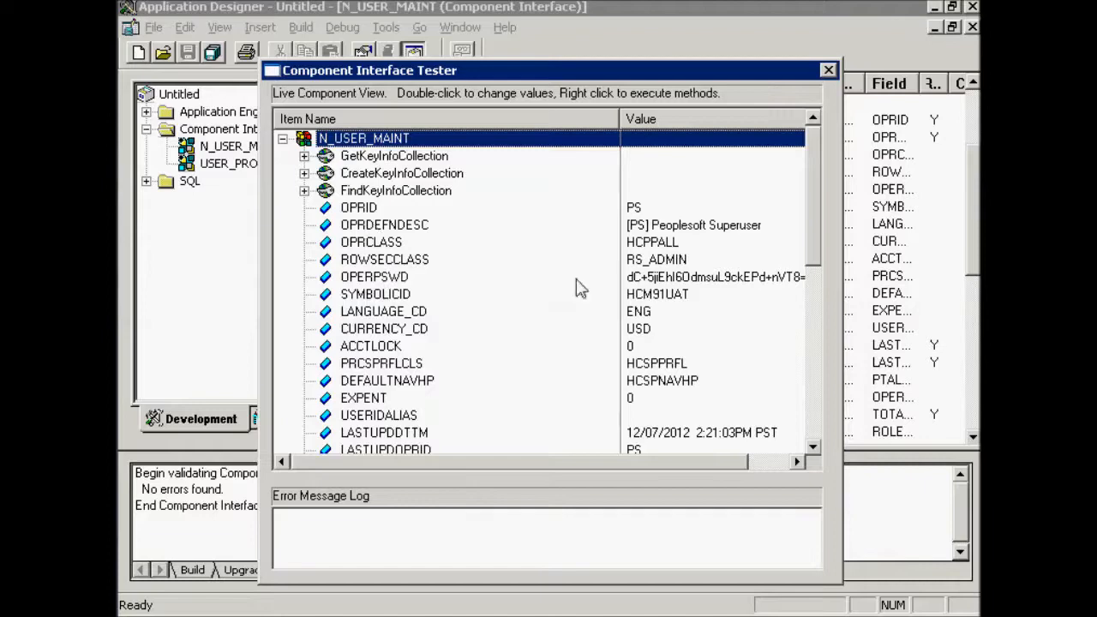
pyautogui.moveTo(814, 202); pyautogui.dragTo(815, 365)
pyautogui.click(828, 70)
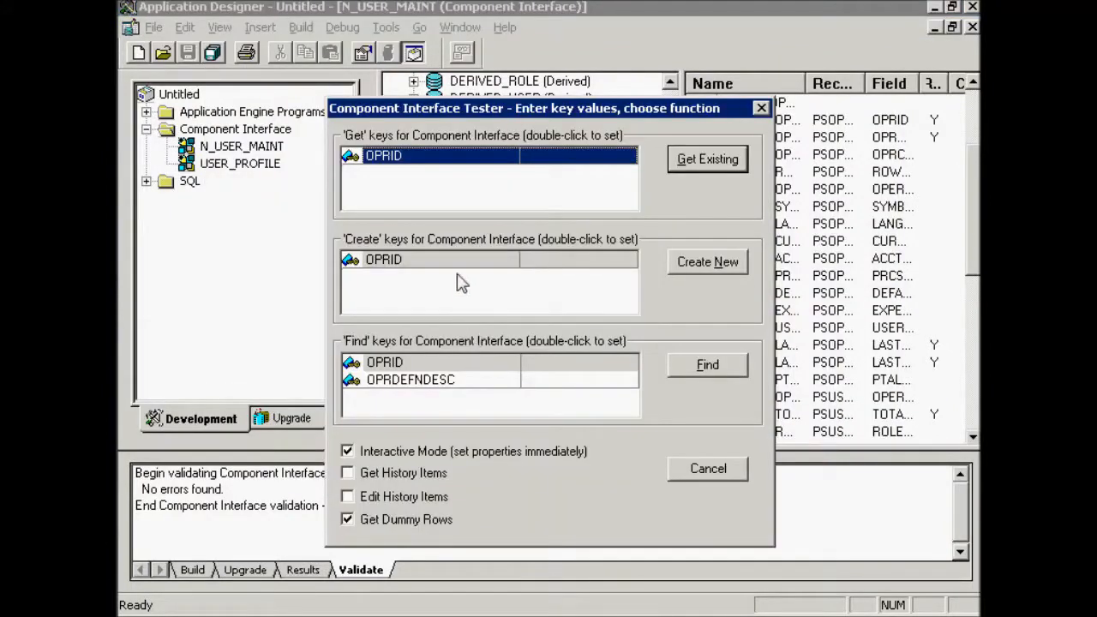
# Create a new N_USER_MAINT entry with OPRID PSCAREER in the tester.
pyautogui.doubleClick(589, 259)
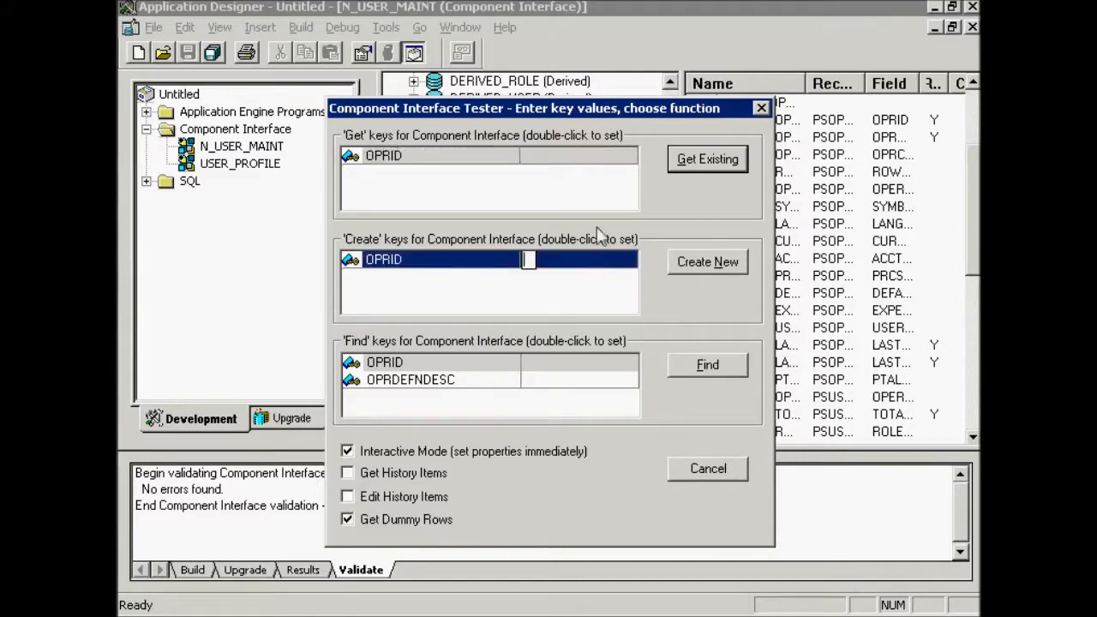
pyautogui.write('PSCAREER')
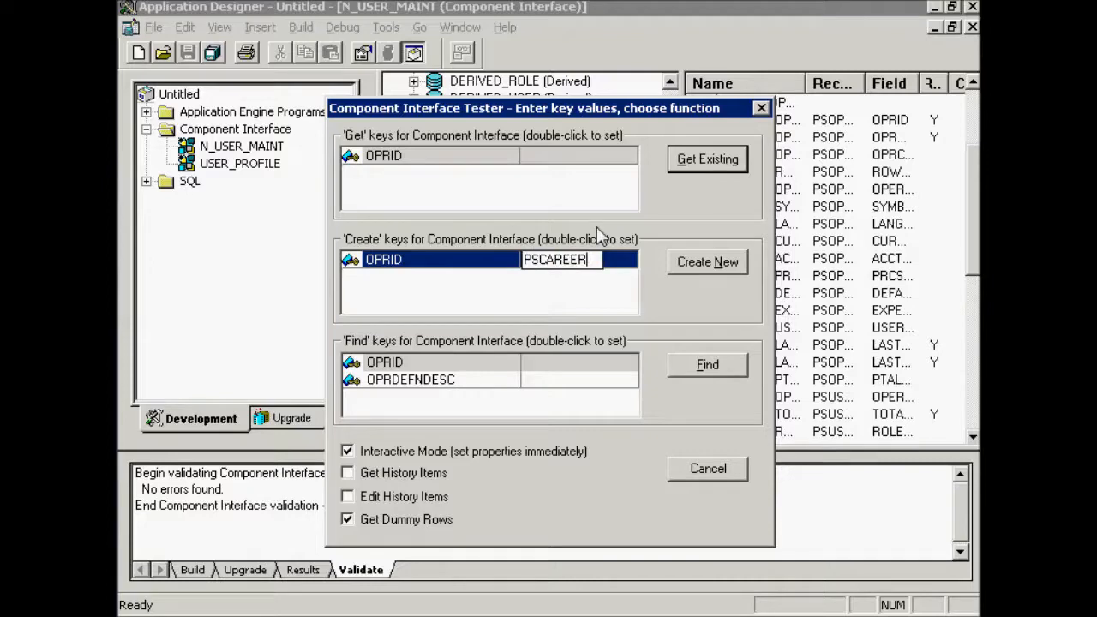
pyautogui.click(680, 263)
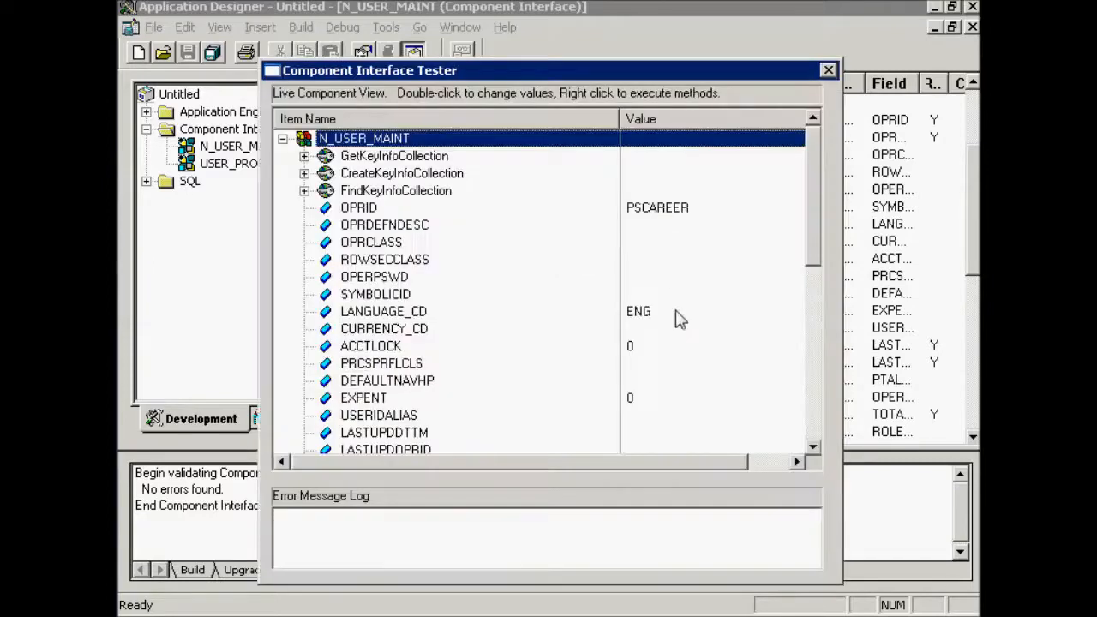
# Try to set the OPRDEFNDESC property of the new entry to Test User, and check the remaining properties.
pyautogui.moveTo(810, 208); pyautogui.dragTo(795, 237)
pyautogui.scroll(1, 390, 224)
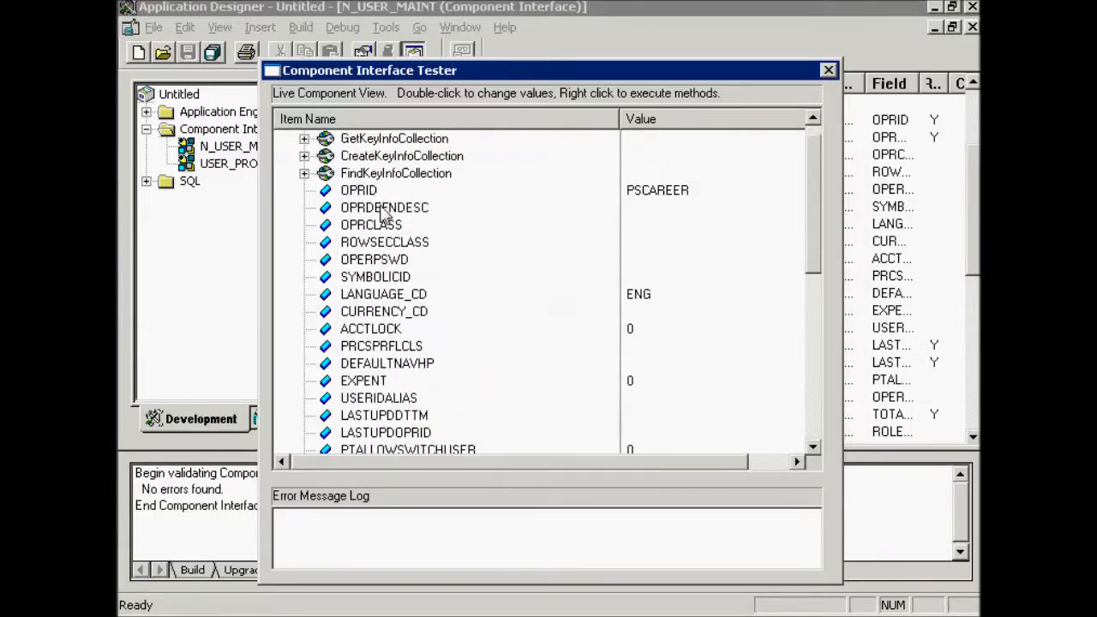
pyautogui.doubleClick(384, 215)
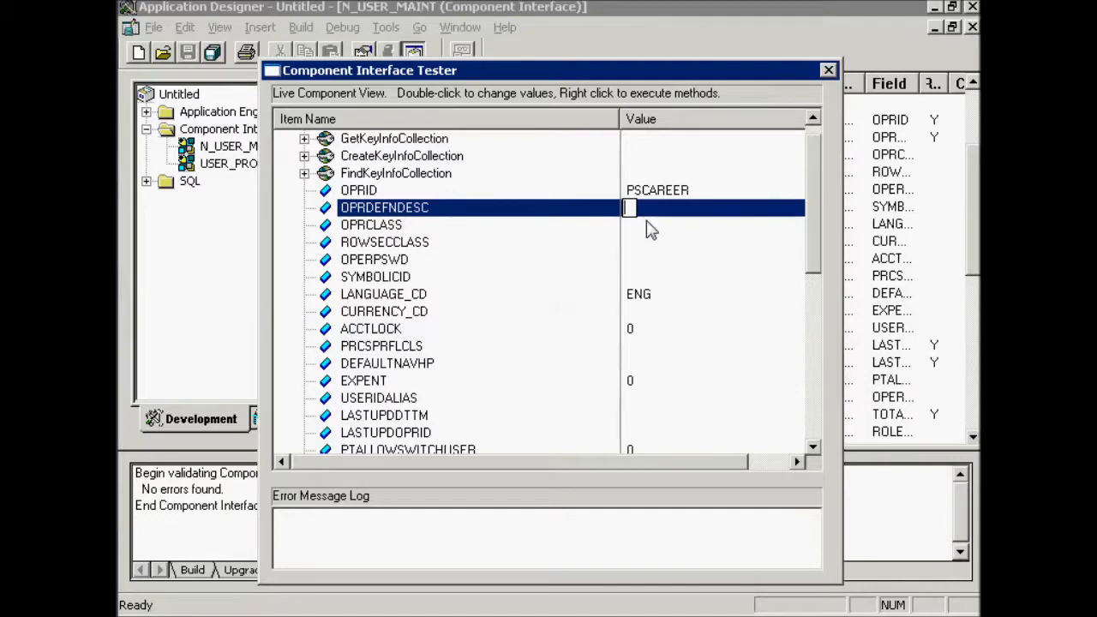
pyautogui.write('Test User')
pyautogui.moveTo(812, 228); pyautogui.dragTo(840, 401)
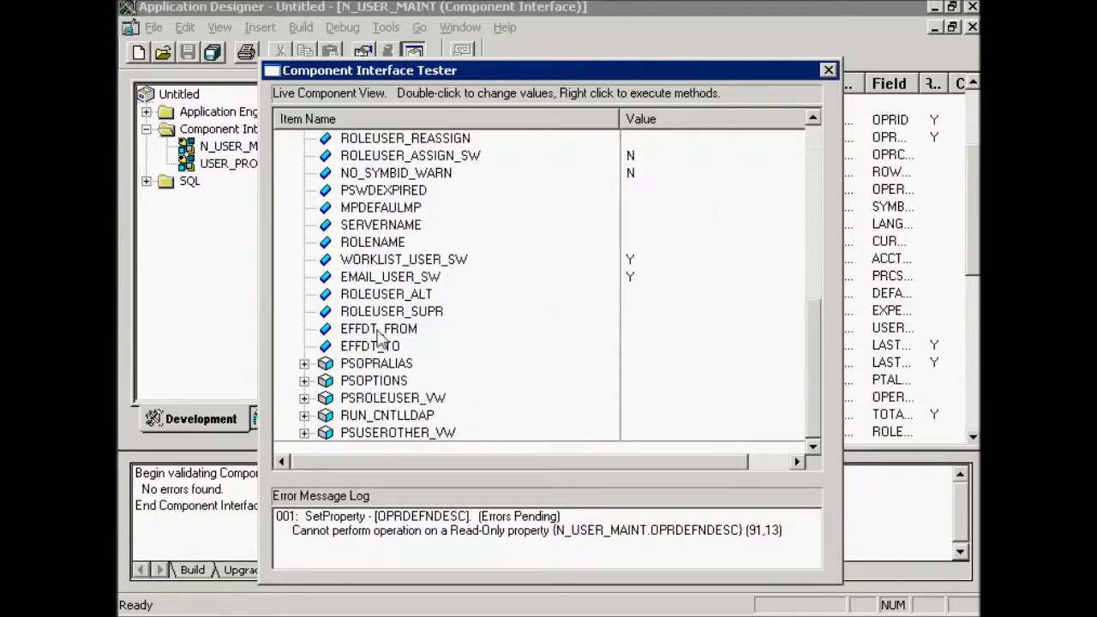
# Execute the Cancel method on the N_USER_MAINT component to discard the new PSCAREER entry.
pyautogui.click(818, 143)
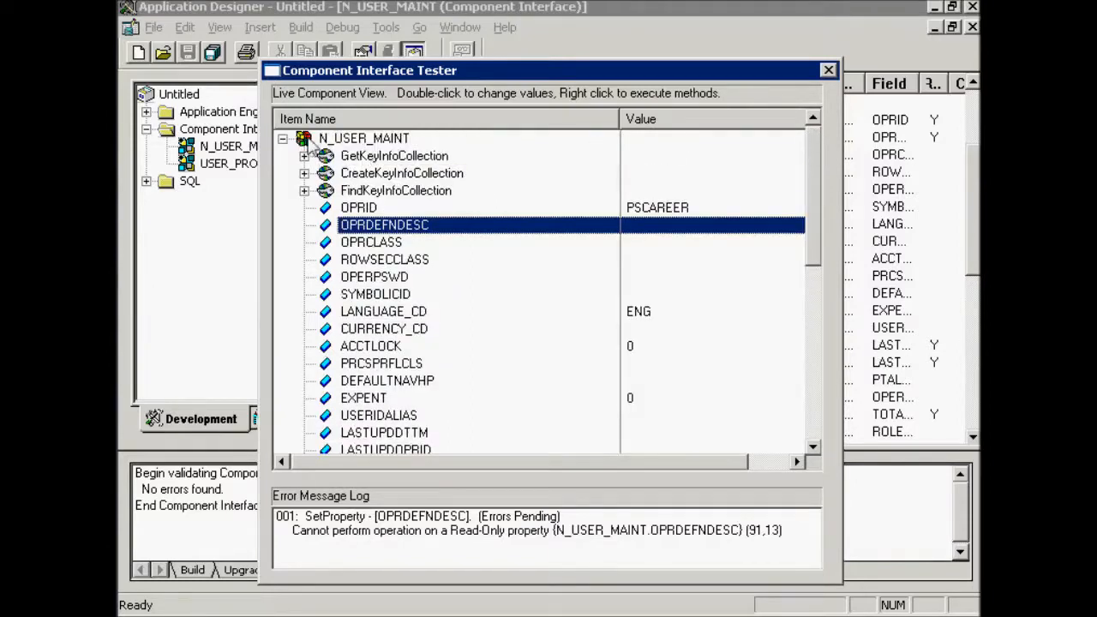
pyautogui.rightClick(307, 146)
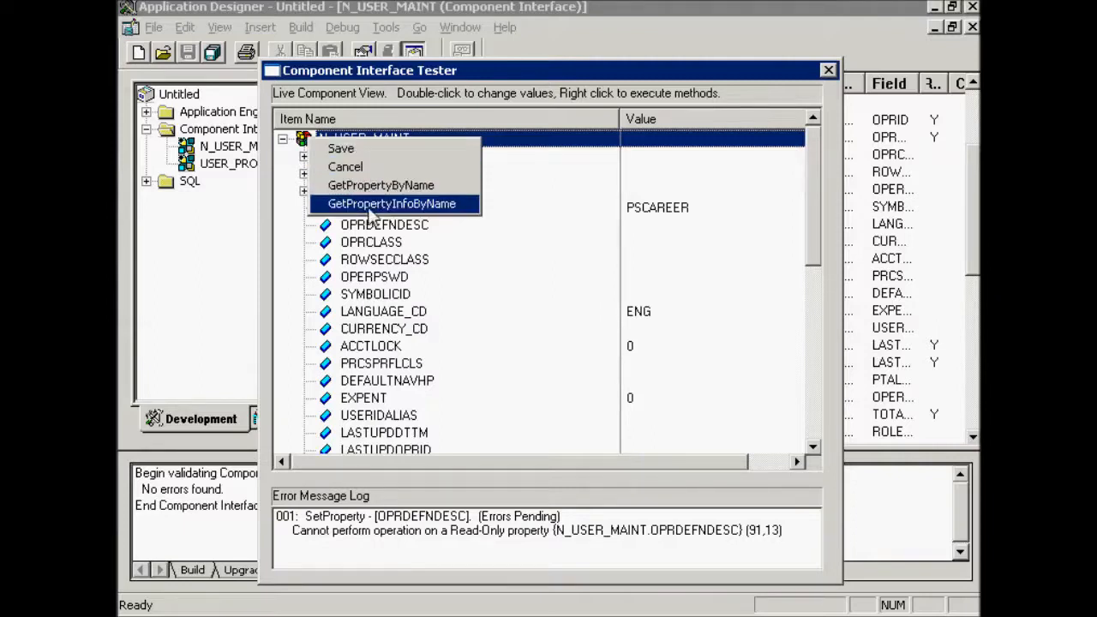
pyautogui.click(353, 165)
# Find N_USER_MAINT entries using the OPRID key PS, and close the results without retrieving one.
pyautogui.click(591, 367)
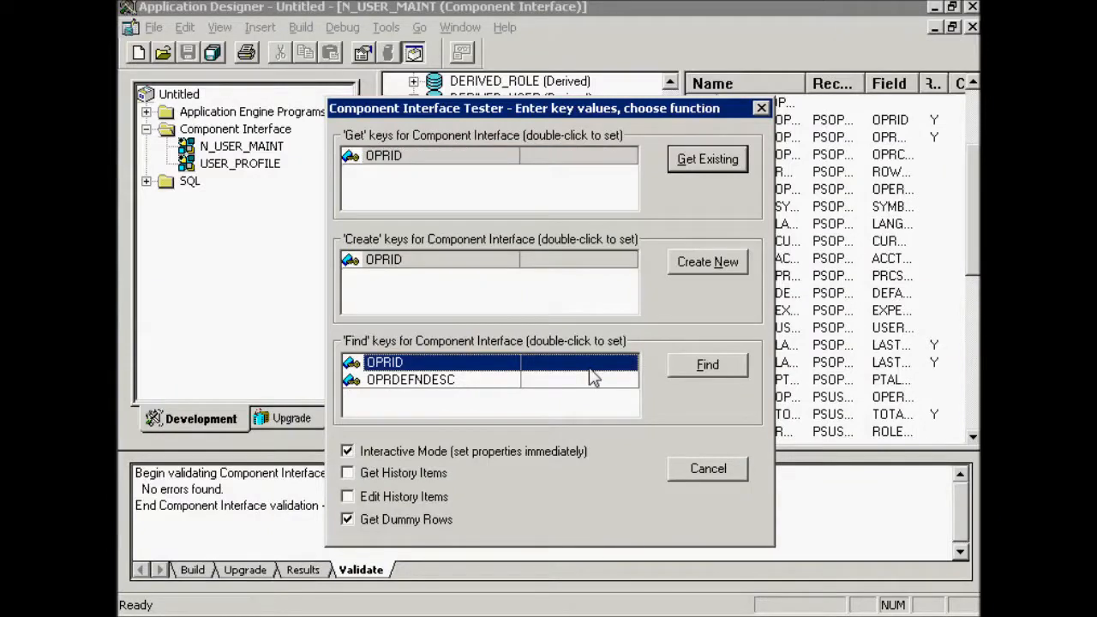
pyautogui.doubleClick(590, 368)
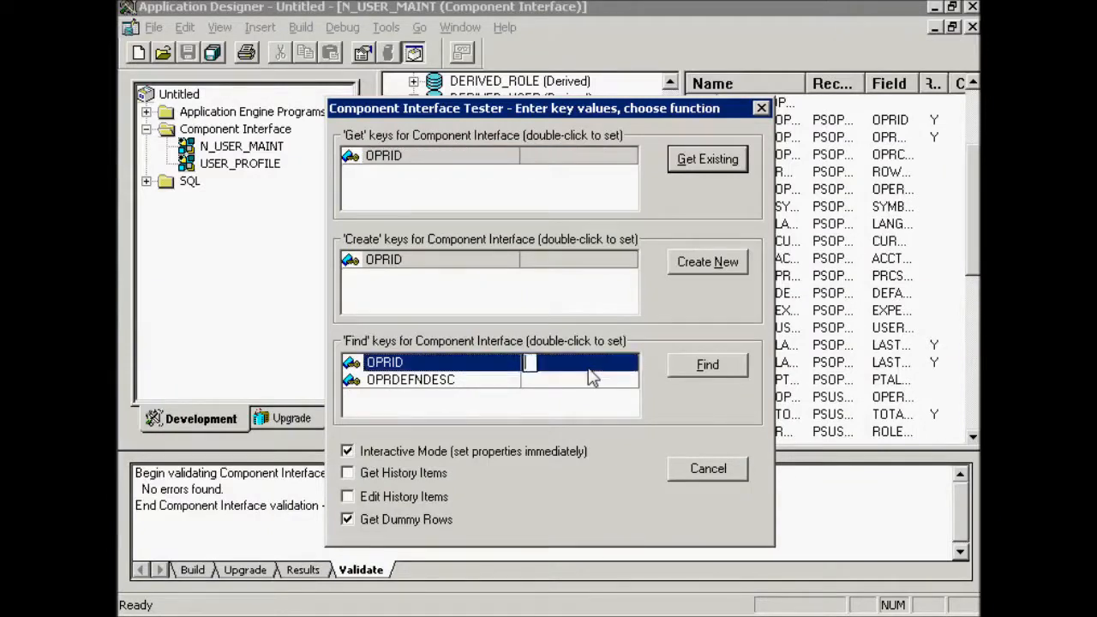
pyautogui.write('PS')
pyautogui.click(704, 370)
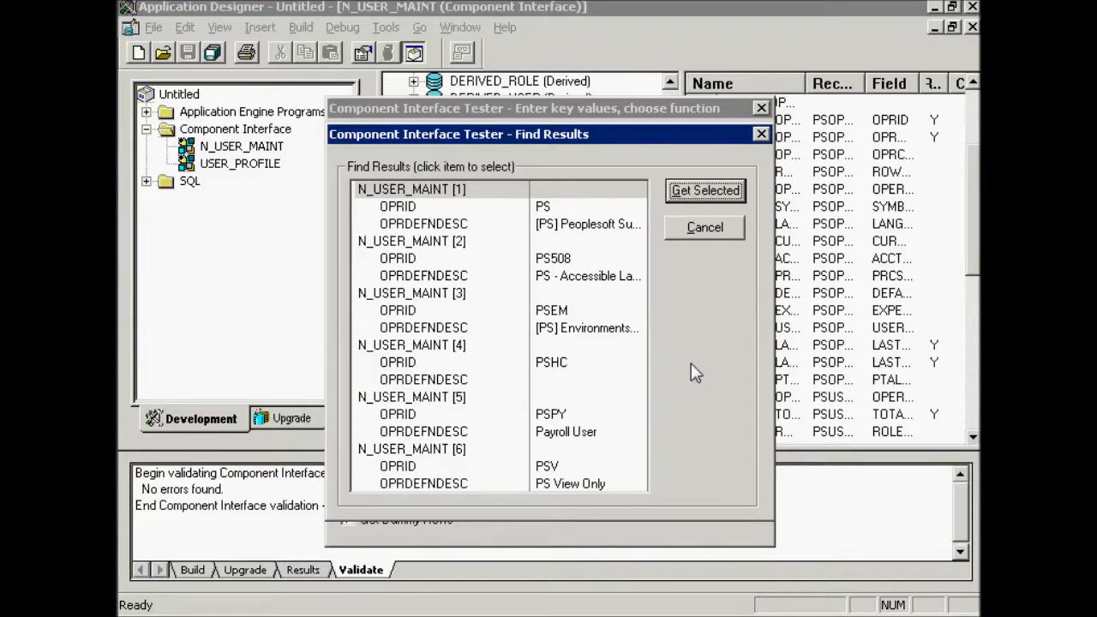
pyautogui.click(693, 229)
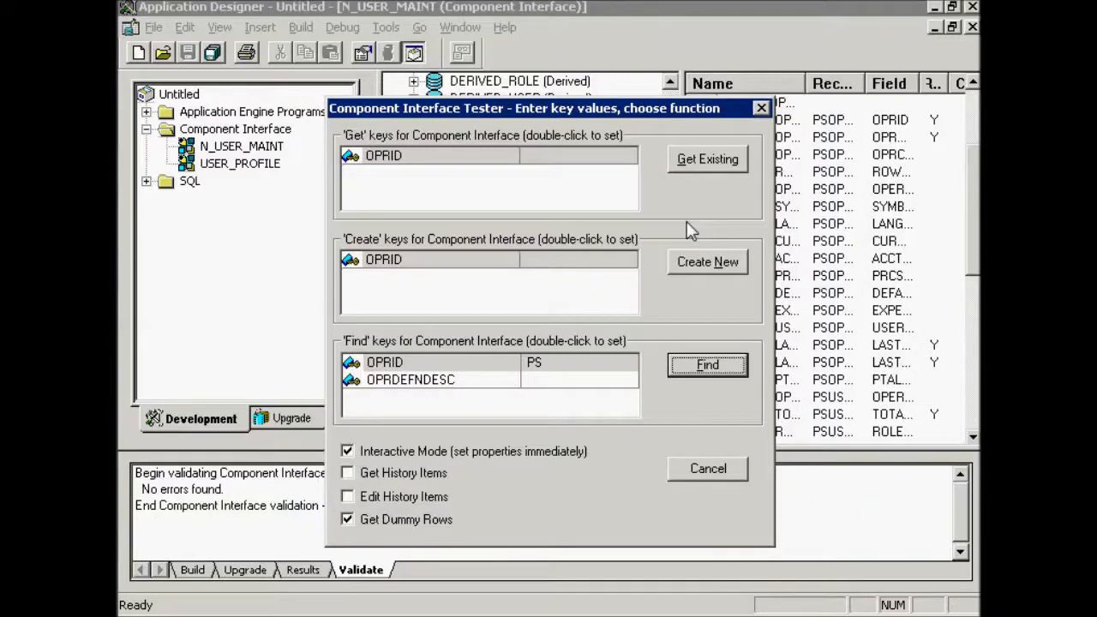